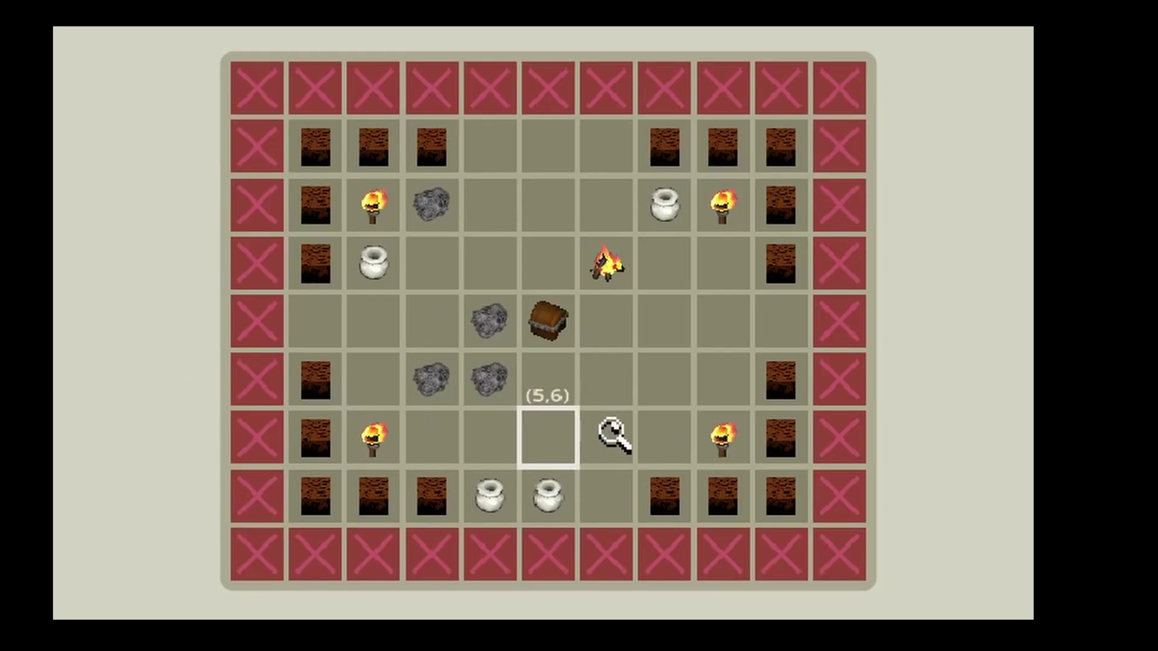
pyautogui.click(665, 422)
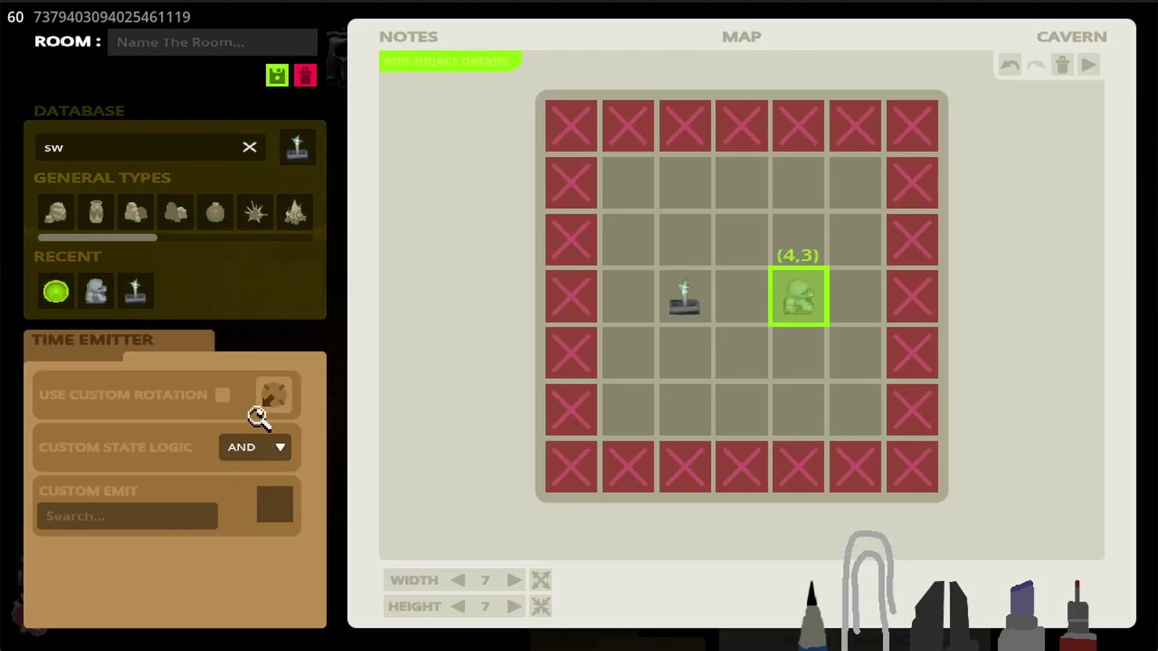
pyautogui.click(741, 313)
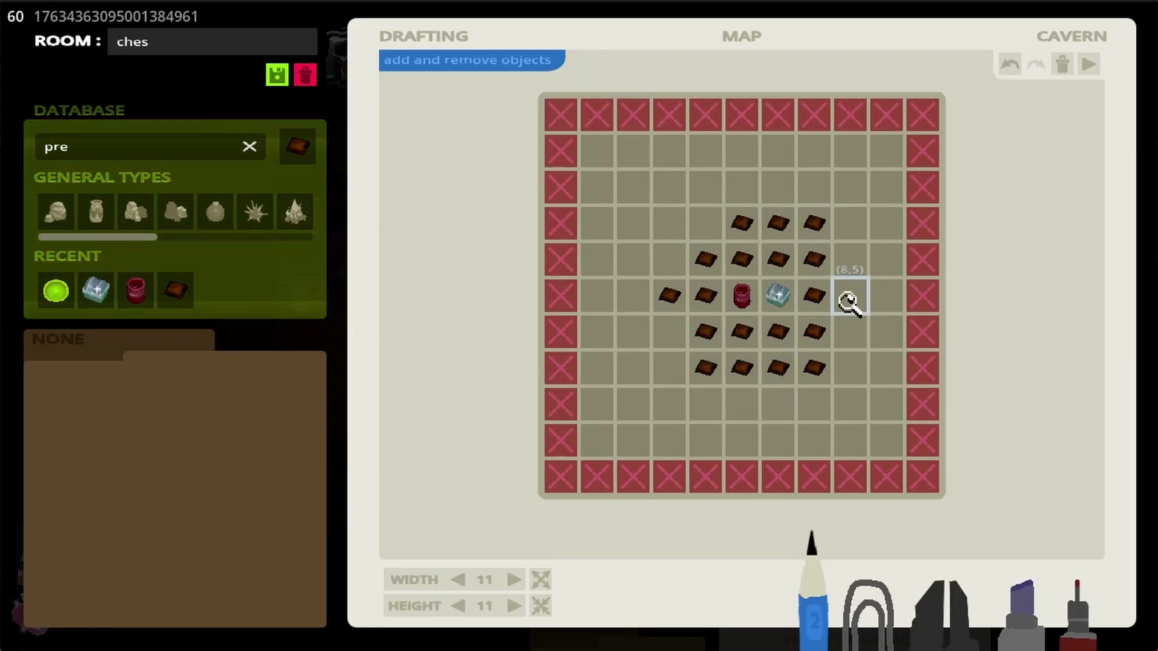
# Place a general rock type in cell (1,2) of the 11 by 11 room.
pyautogui.click(55, 211)
pyautogui.click(599, 189)
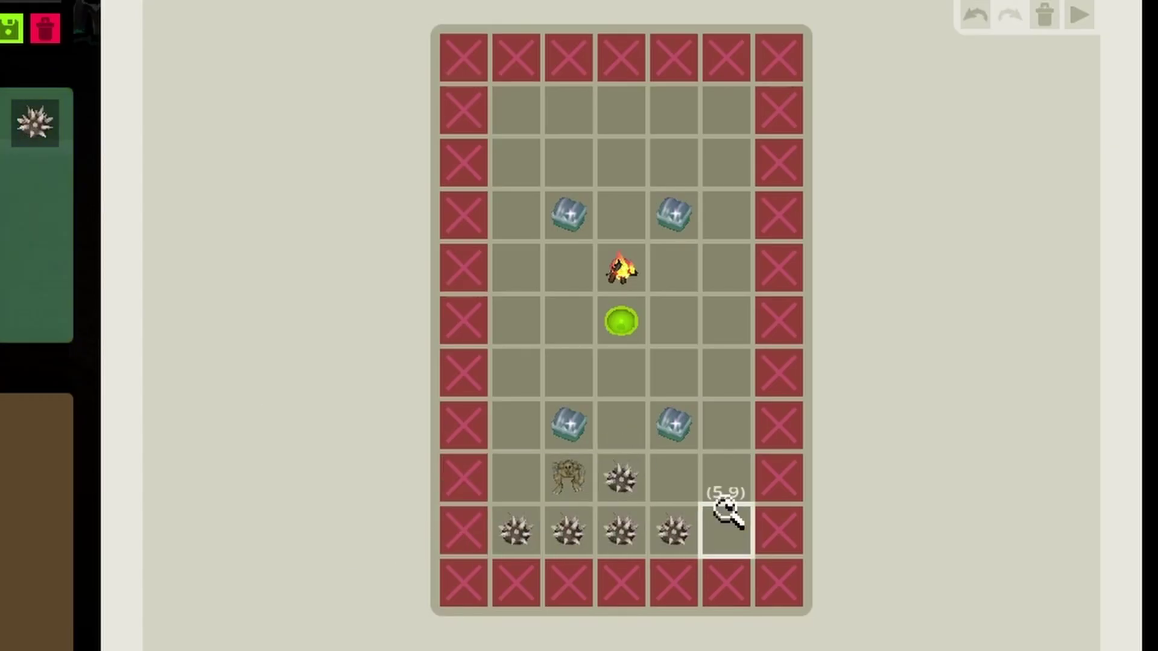
# Fill empty cells around the artifact chests with spiked objects, including (1,7), (5,7), (4,1), (3,3) and cells in row 2.
pyautogui.click(516, 425)
pyautogui.click(725, 425)
pyautogui.click(673, 111)
pyautogui.moveTo(621, 163); pyautogui.dragTo(725, 162)
pyautogui.click(621, 215)
pyautogui.moveTo(569, 110)
pyautogui.mouseDown()
pyautogui.moveTo(524, 199)
pyautogui.moveTo(633, 434)
pyautogui.mouseUp()
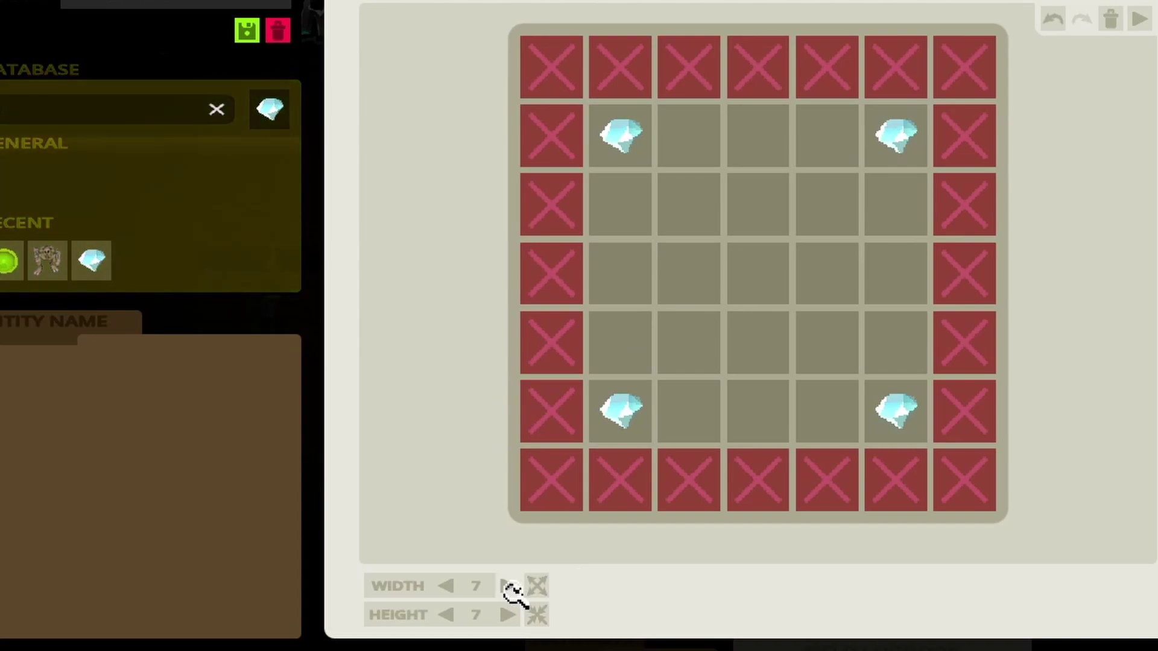
# Widen the room to 9 cells and remove the diamond at cell (5,5).
pyautogui.click(508, 586)
pyautogui.click(508, 586)
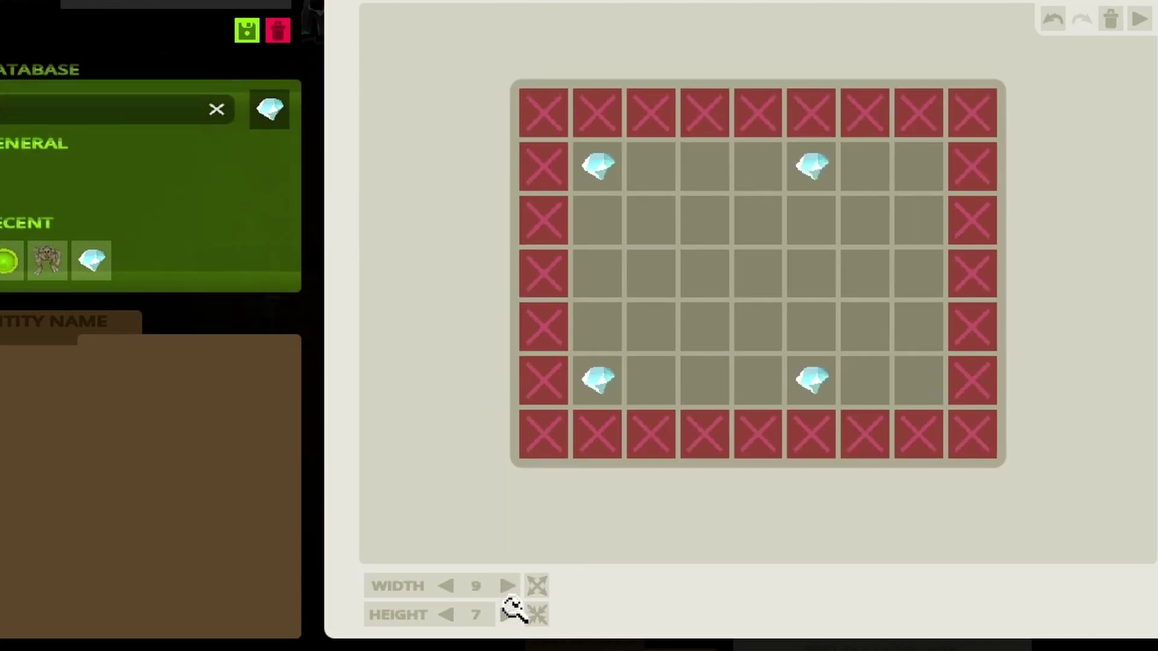
pyautogui.rightClick(821, 377)
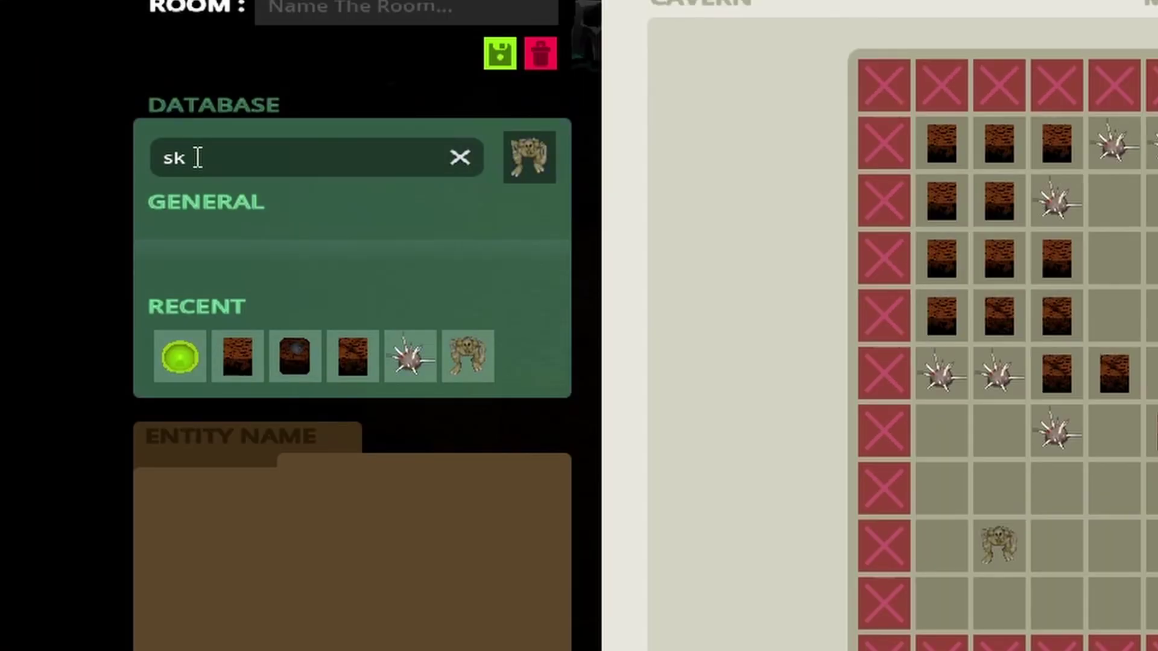
# Replace the object database search text with "t".
pyautogui.moveTo(197, 157); pyautogui.dragTo(135, 155)
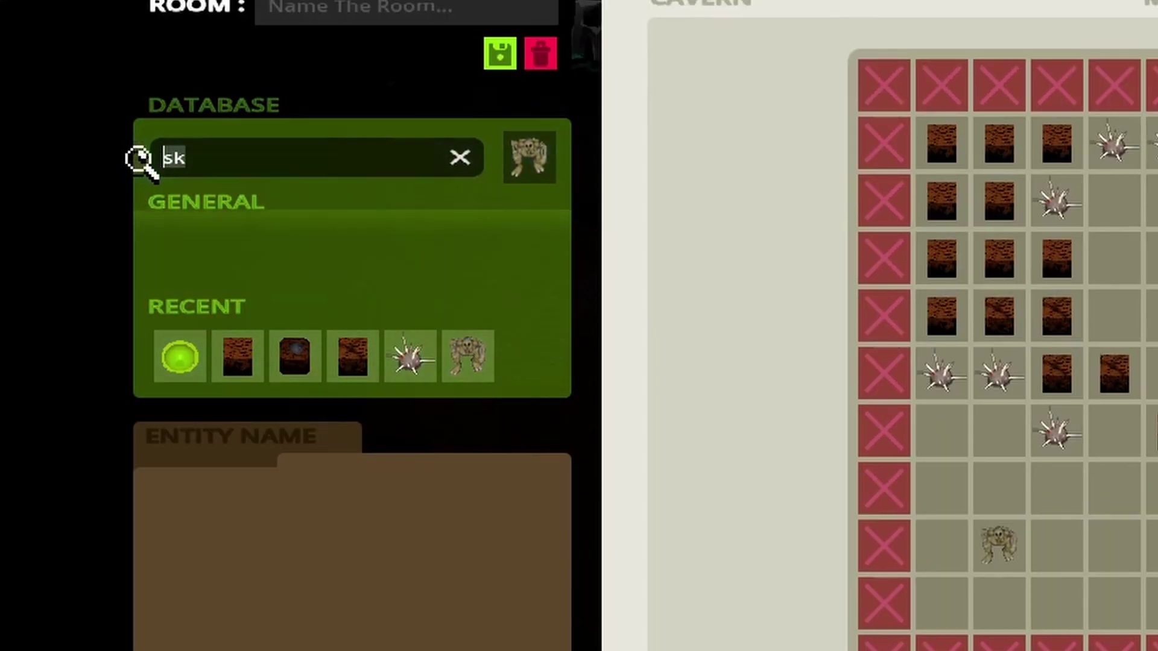
pyautogui.write('t')
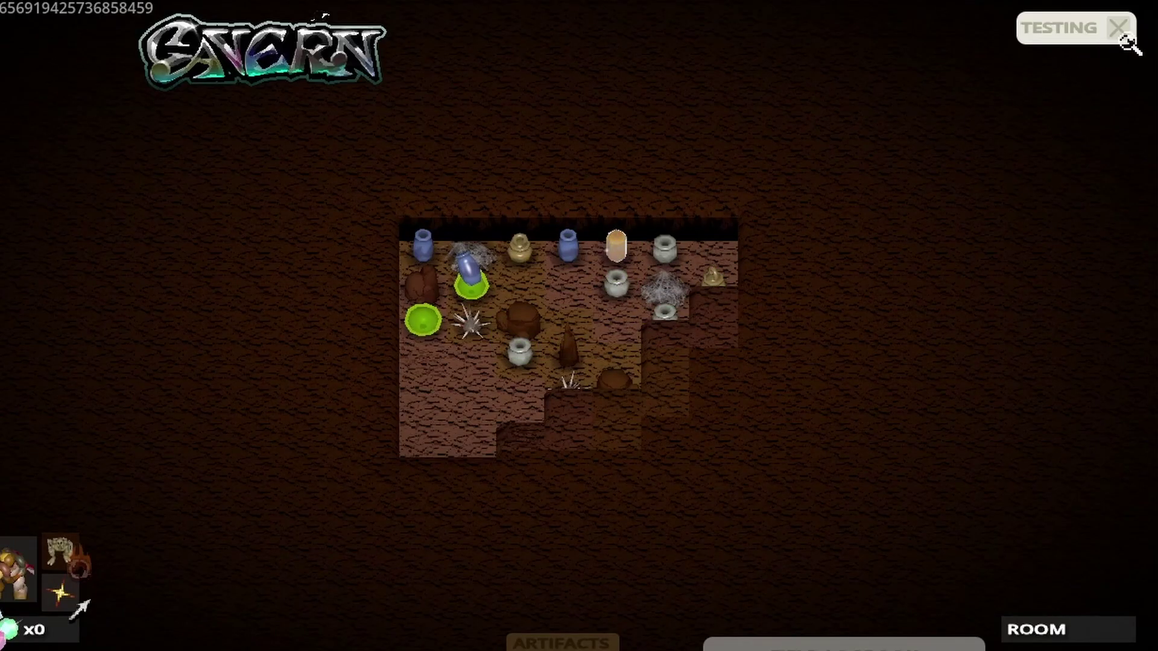
# Restart the room test several times to see different random variations of the general object types.
pyautogui.click(1119, 29)
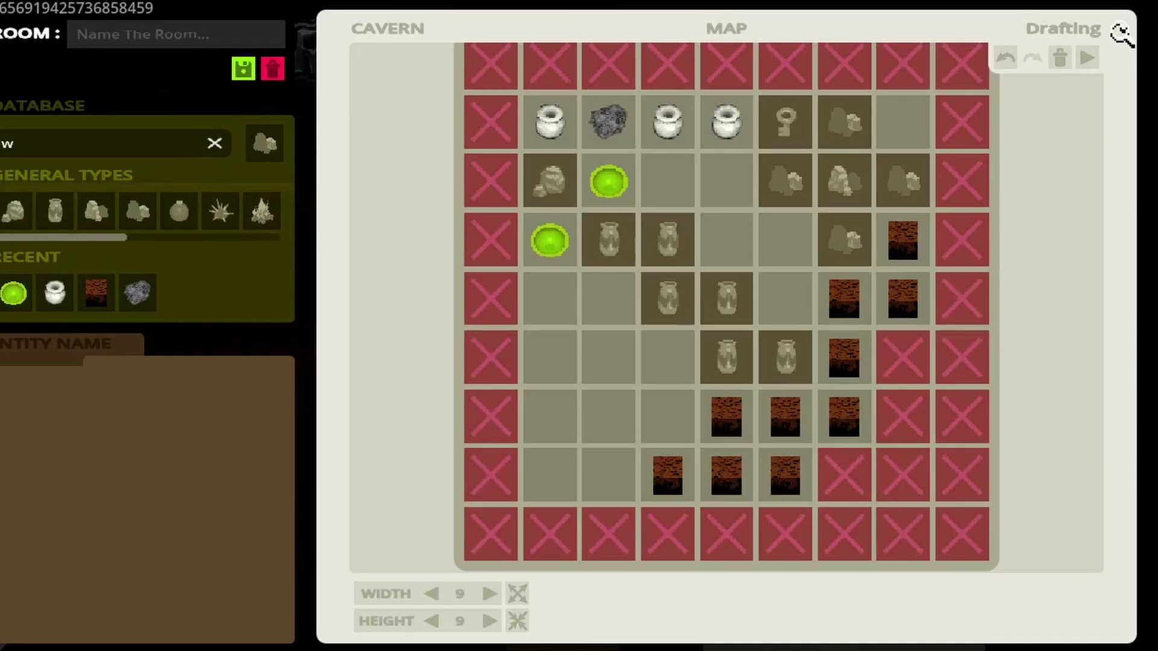
pyautogui.click(1089, 60)
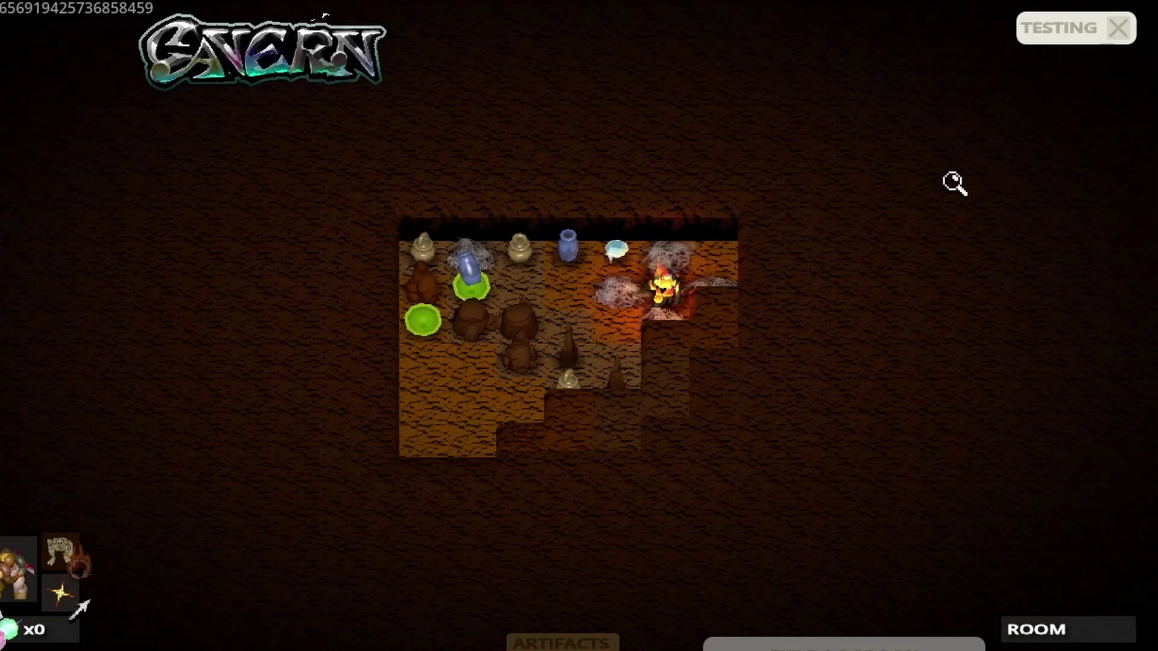
pyautogui.click(1119, 29)
pyautogui.click(1089, 59)
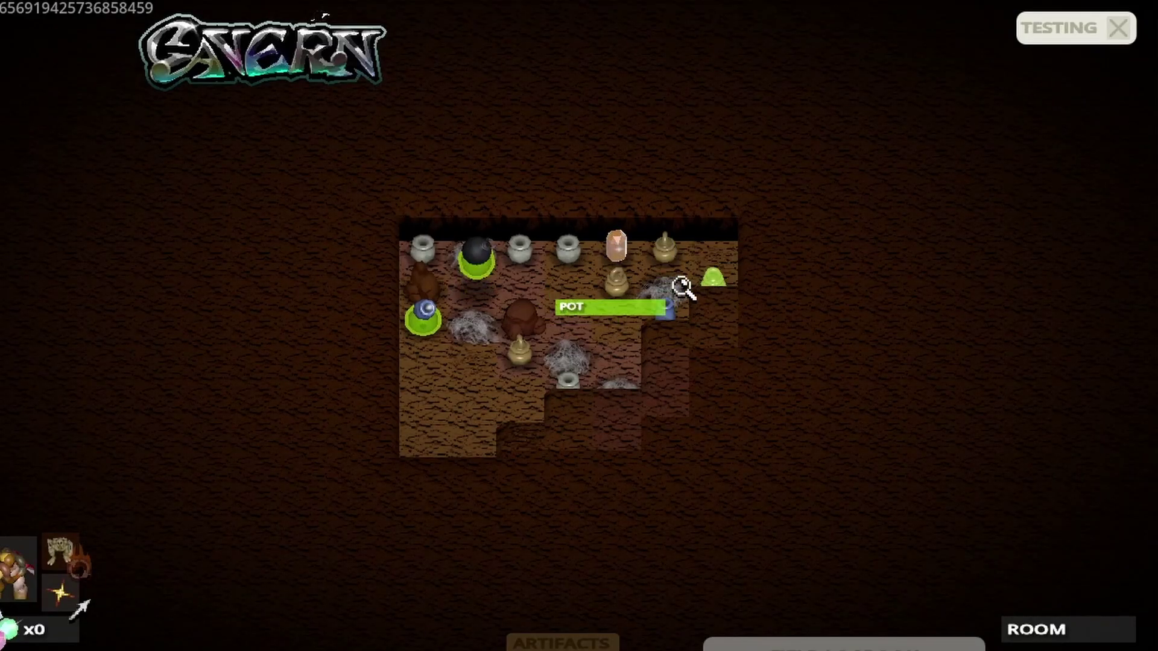
pyautogui.click(1119, 29)
pyautogui.click(1088, 60)
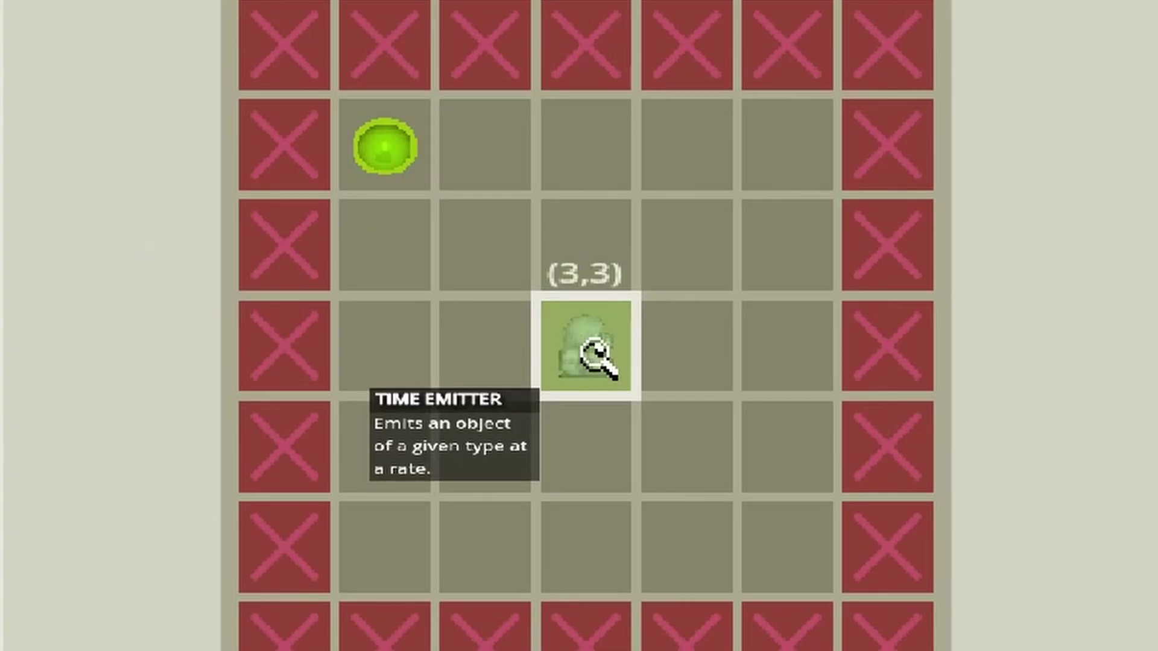
# Rotate the time emitter at (3,3) to face left and choose its custom emit object by searching for "r".
pyautogui.click(592, 354)
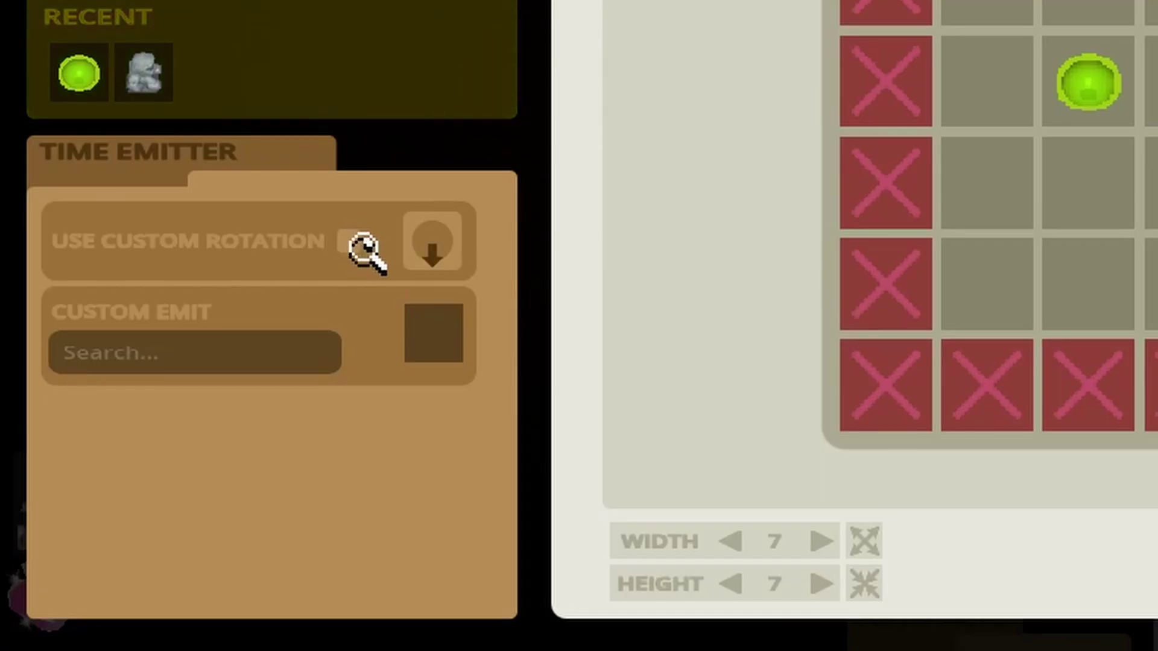
pyautogui.click(428, 242)
pyautogui.click(212, 348)
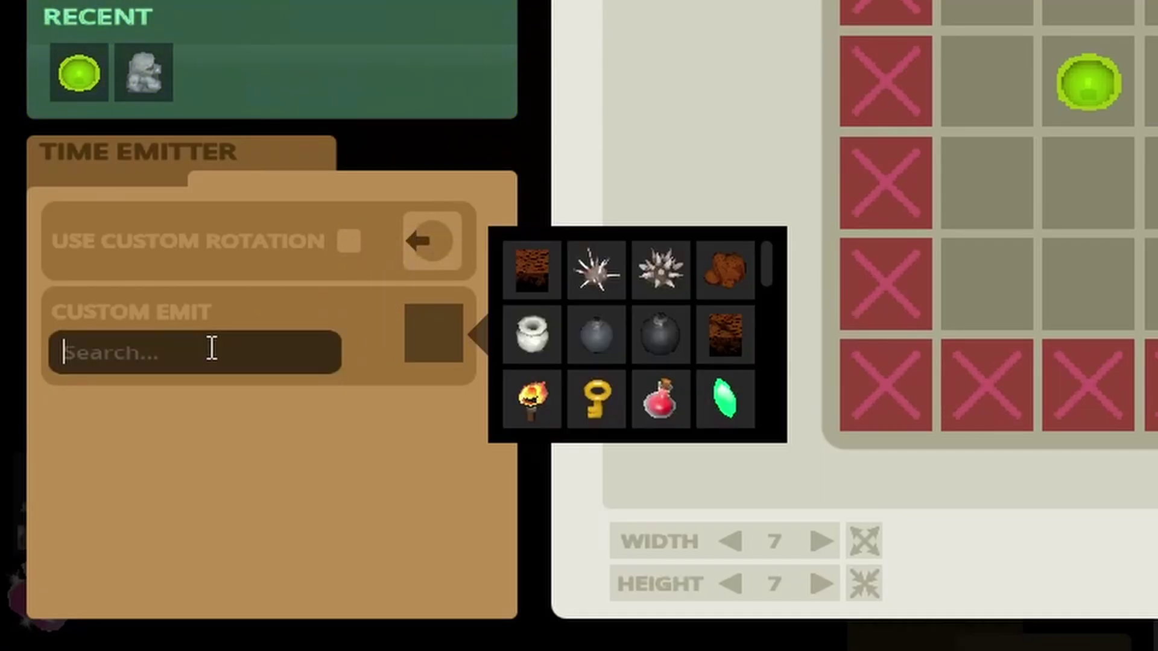
pyautogui.write('r')
pyautogui.click(594, 270)
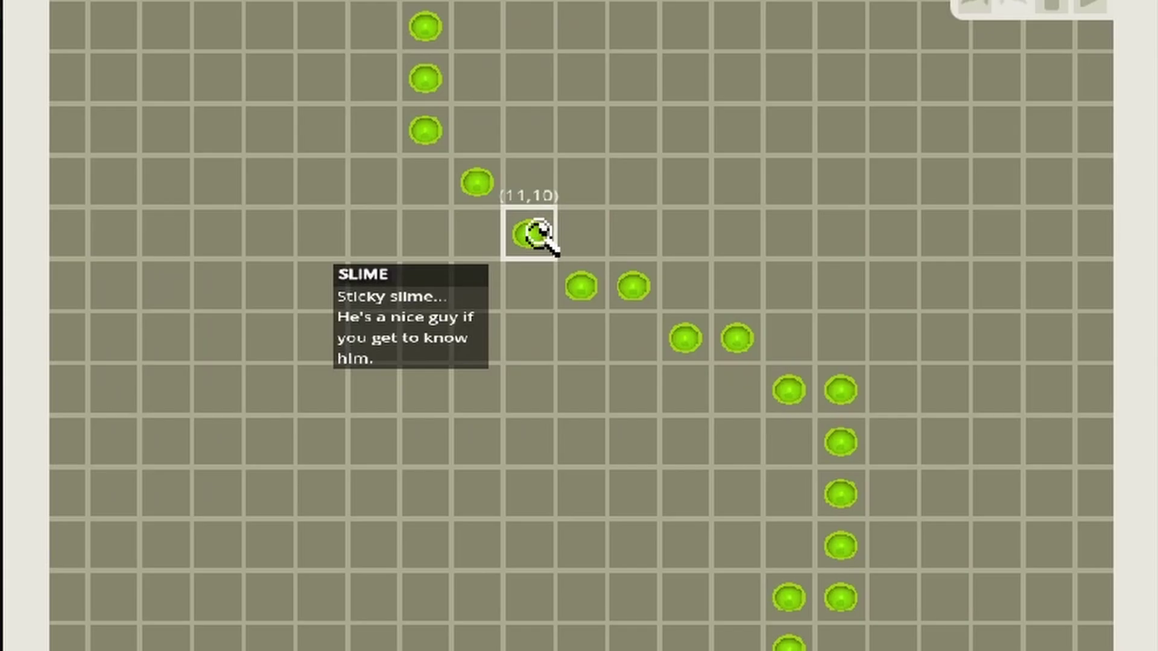
# Set the custom pickup of the slime at (11,10) to a torch.
pyautogui.click(241, 356)
pyautogui.click(646, 261)
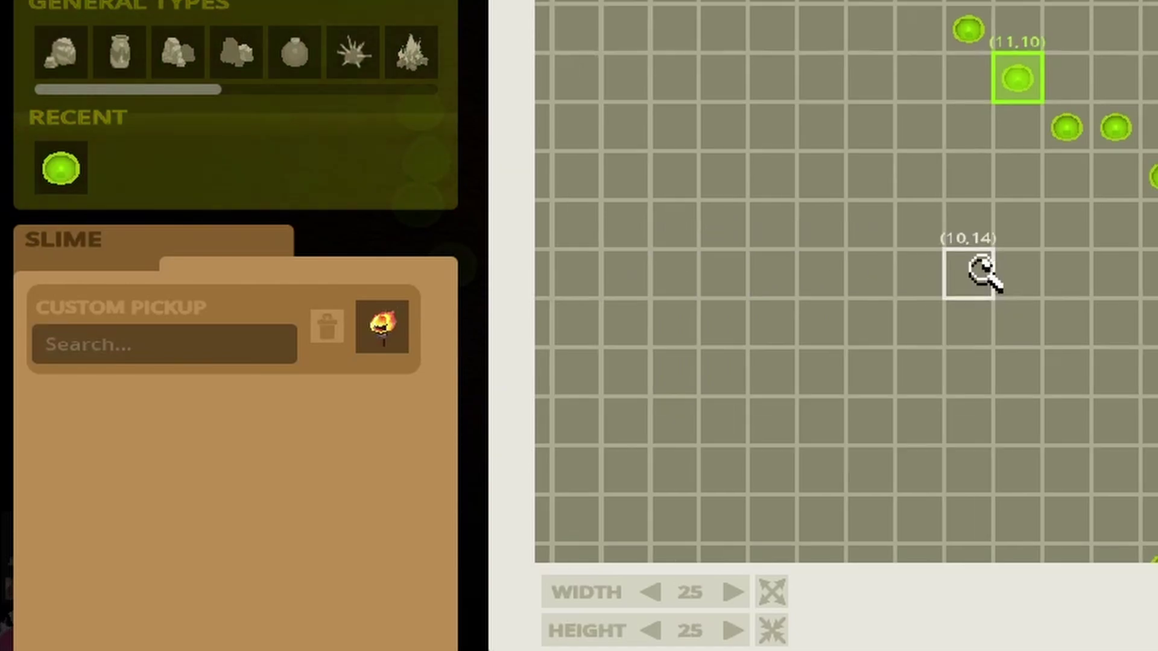
pyautogui.scroll(-2, 983, 274)
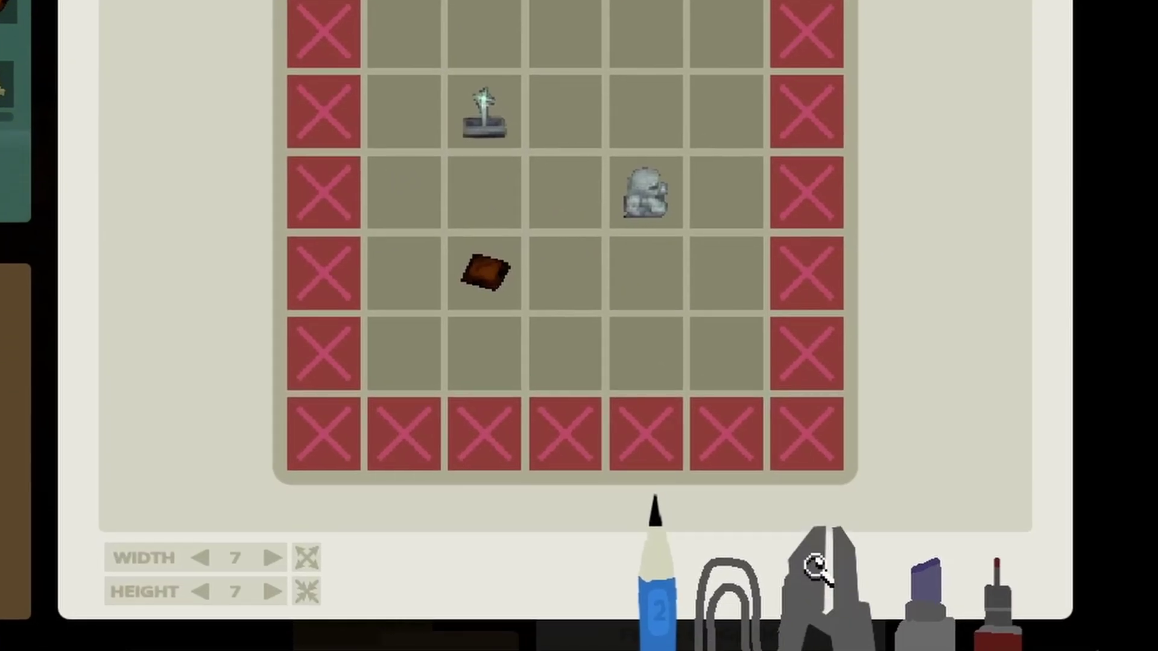
# Select the switch at cell (2,2) as a trigger for wiring.
pyautogui.click(489, 145)
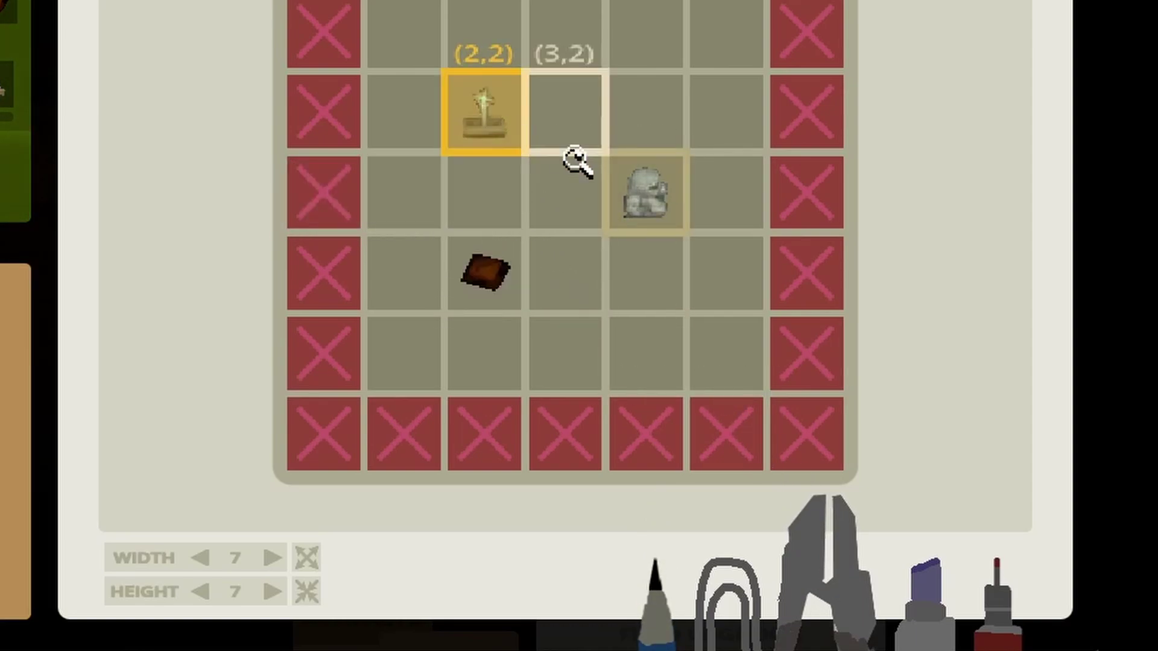
pyautogui.click(491, 137)
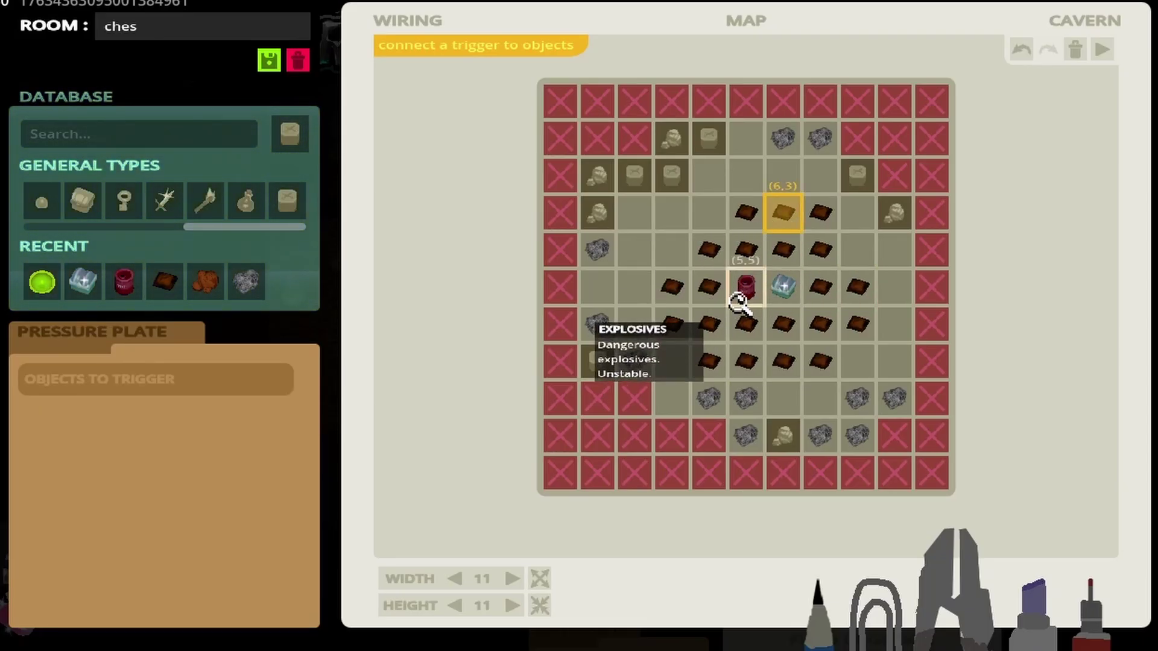
# Wire the pressure plate at (6,3) to the explosives at (5,5).
pyautogui.click(746, 290)
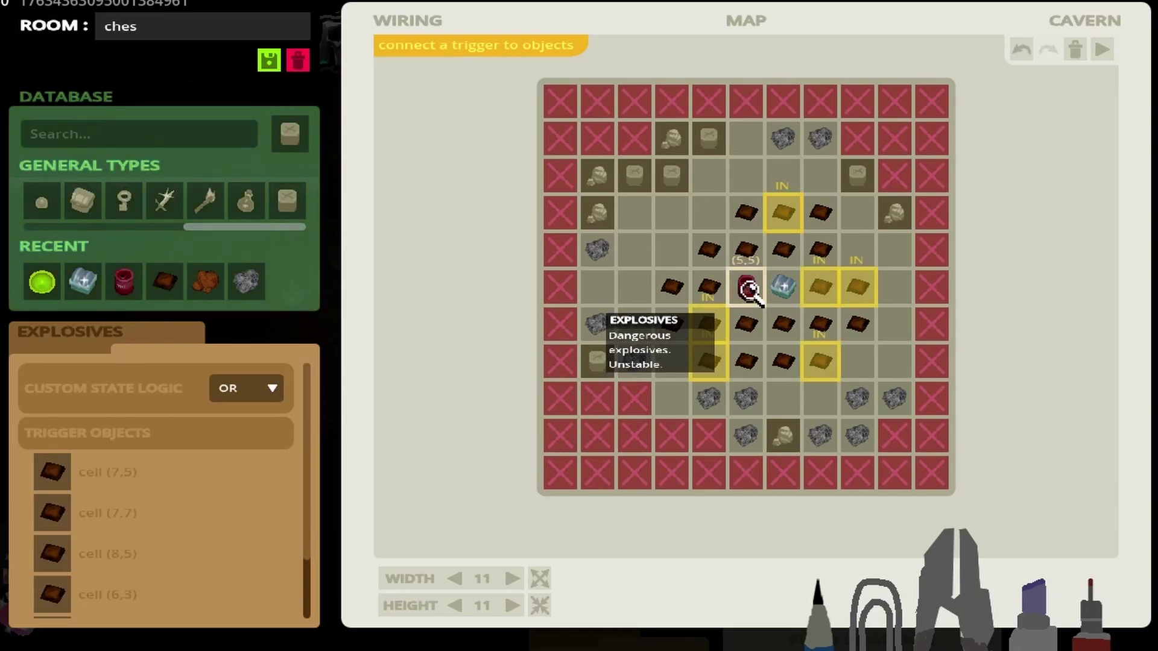
pyautogui.press('Return')
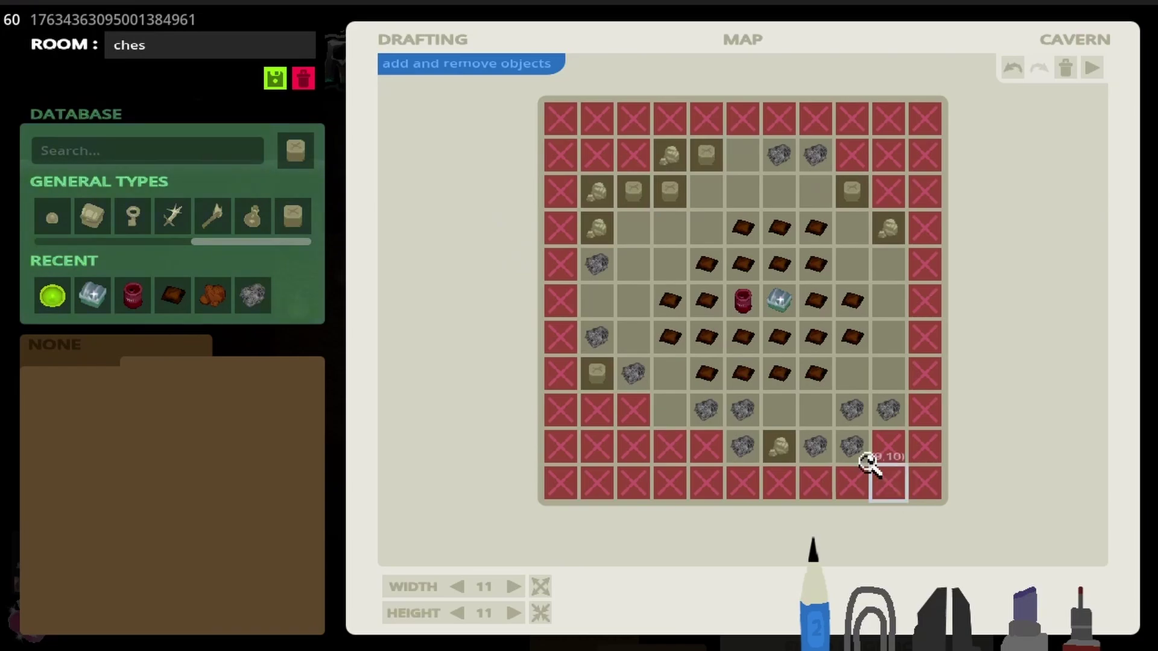
# Look through the Markup, Wiring and Edges modes and view which cells are marked not important.
pyautogui.press('4')
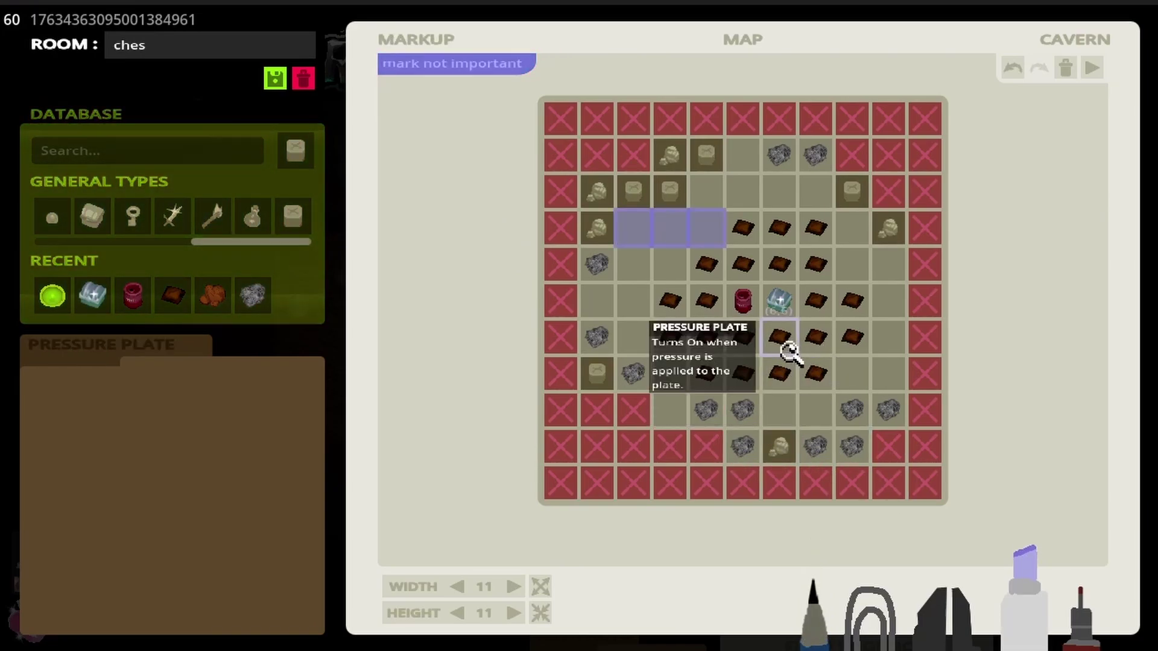
pyautogui.press('5')
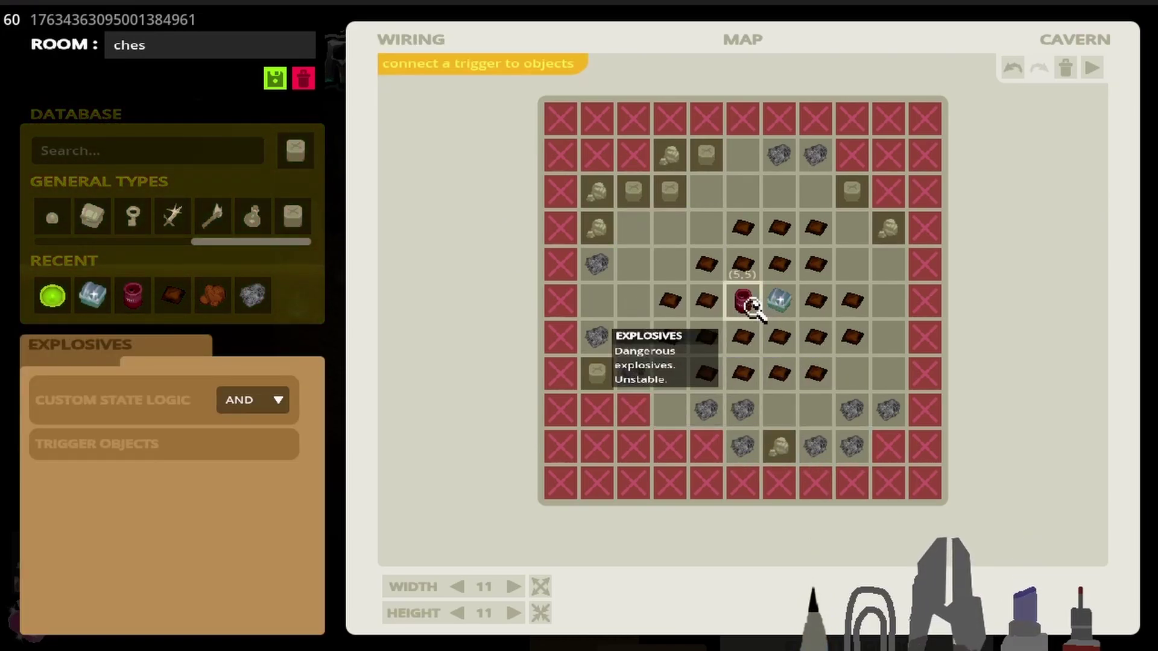
pyautogui.press('6')
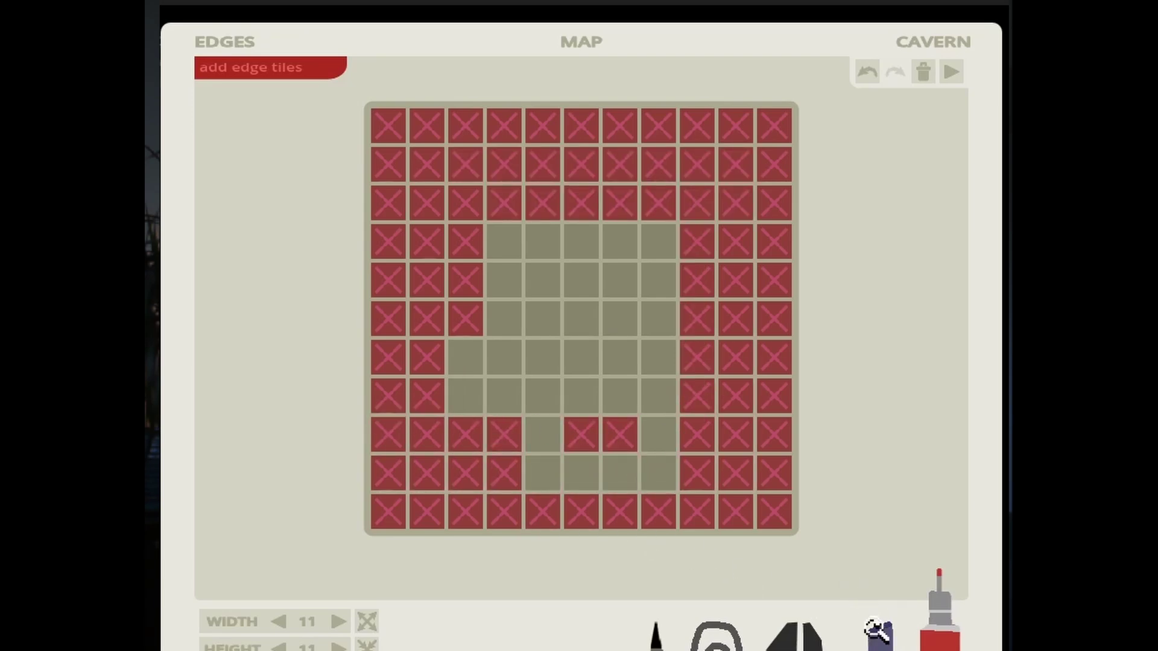
pyautogui.click(882, 637)
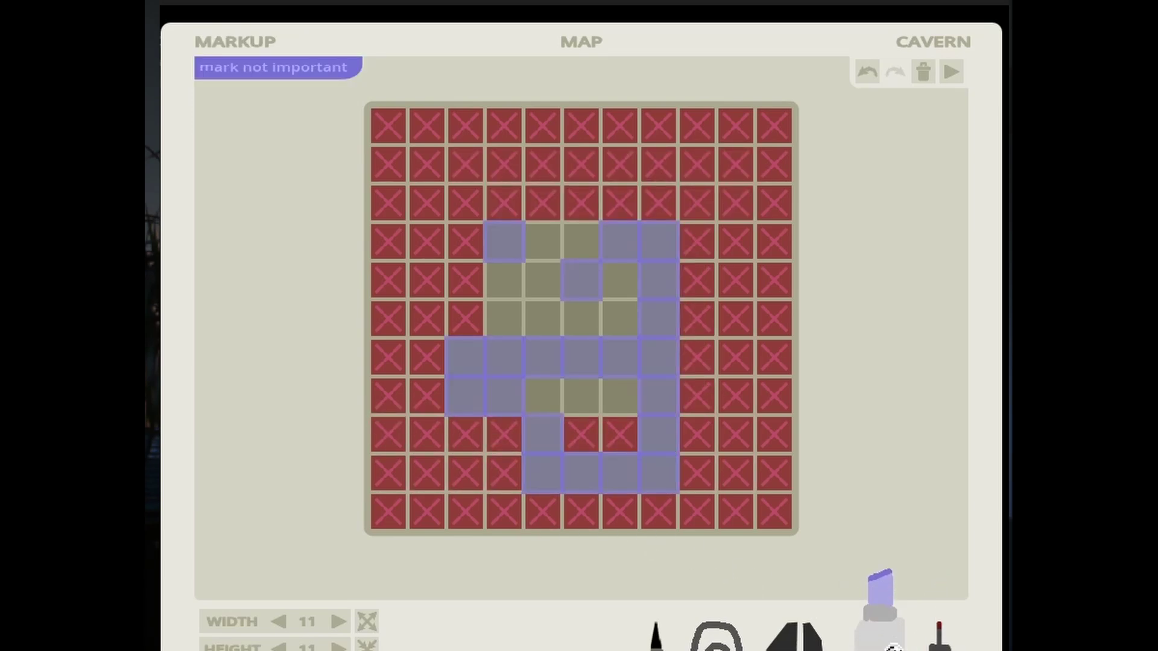
# Clear edge tiles along row 9, down column 1 and along row 1 of the 11 by 11 map.
pyautogui.click(935, 636)
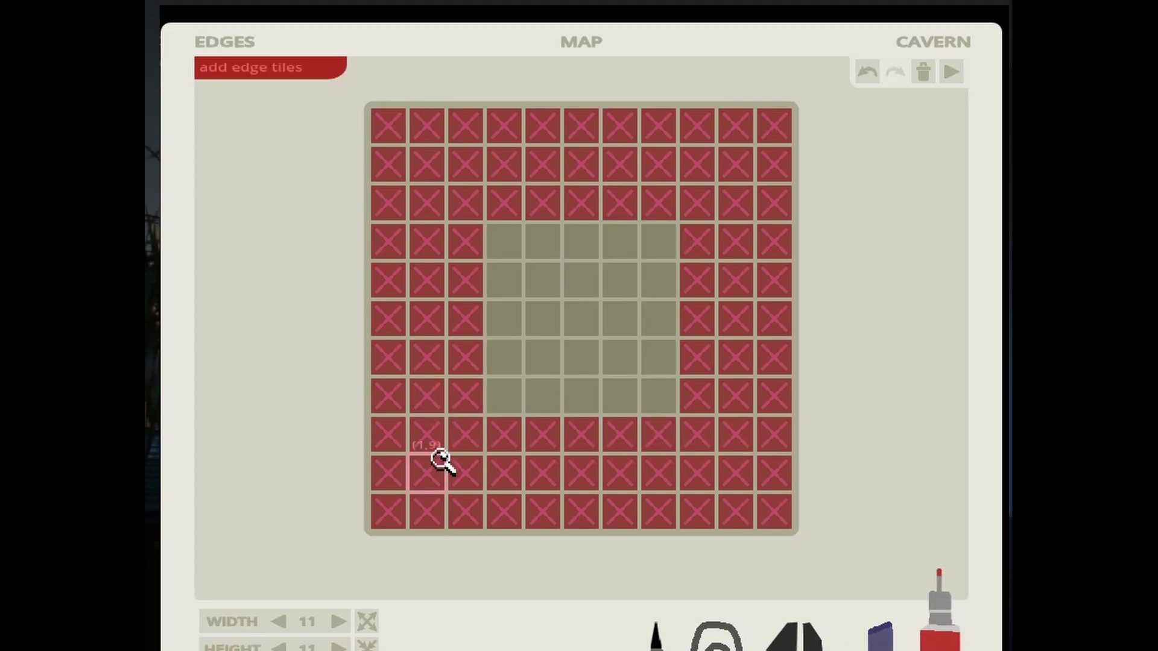
pyautogui.moveTo(440, 461); pyautogui.dragTo(707, 467)
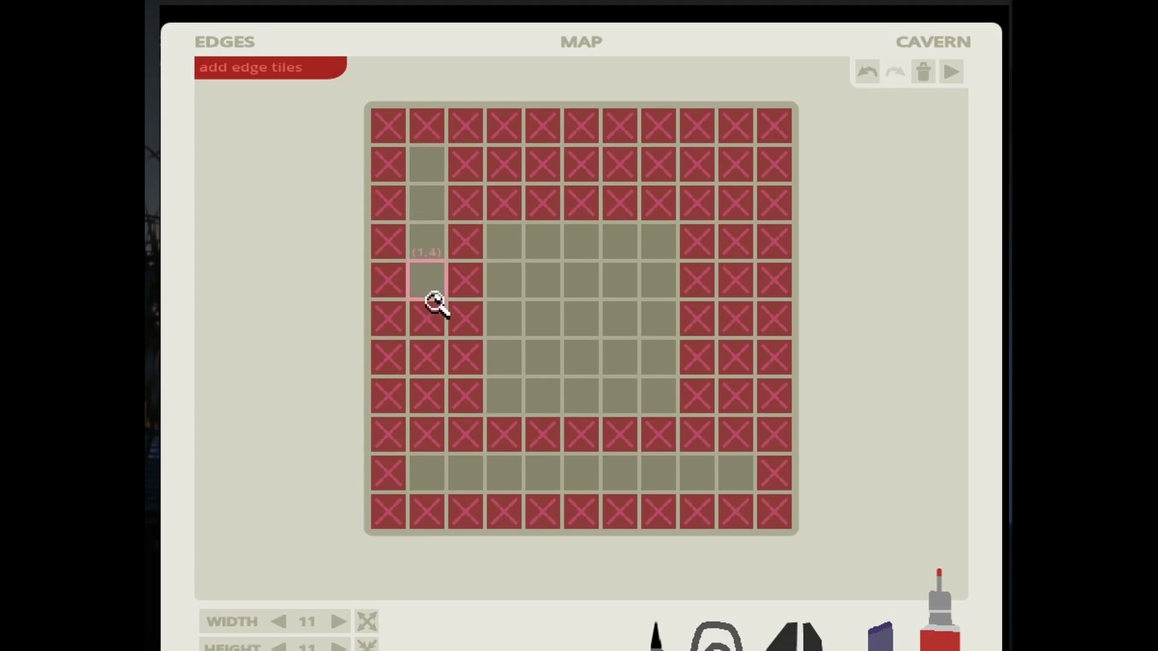
pyautogui.moveTo(457, 175); pyautogui.dragTo(708, 166)
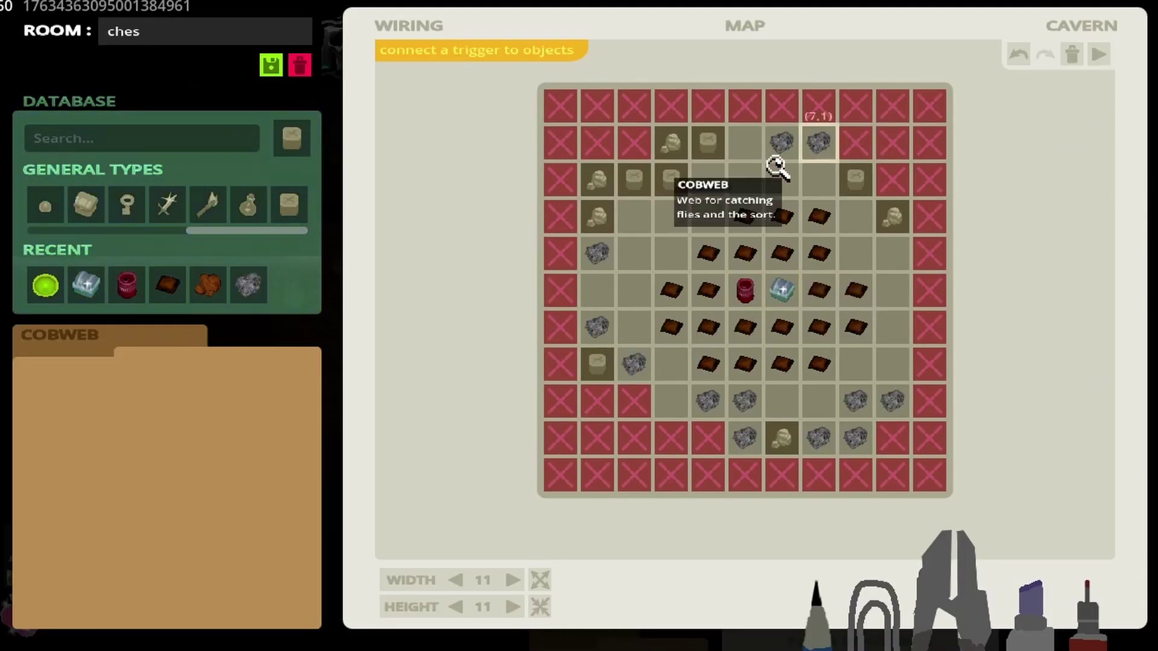
# Start testing the "ches" room and swap the rock above the cobweb for another object.
pyautogui.click(1100, 55)
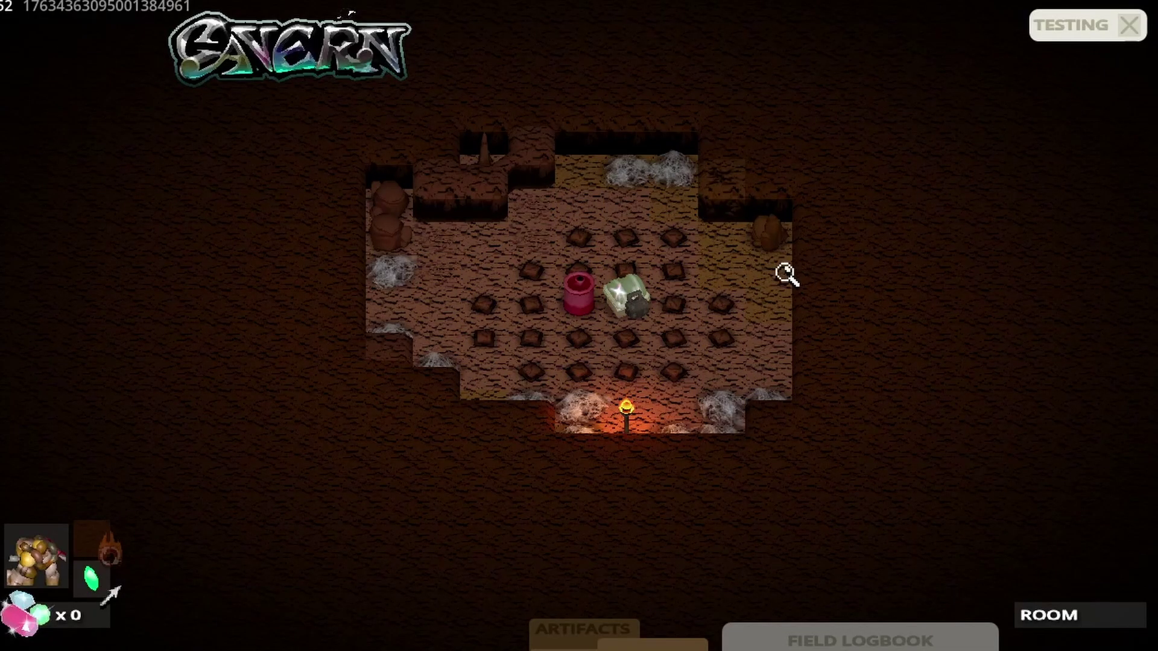
pyautogui.click(390, 228)
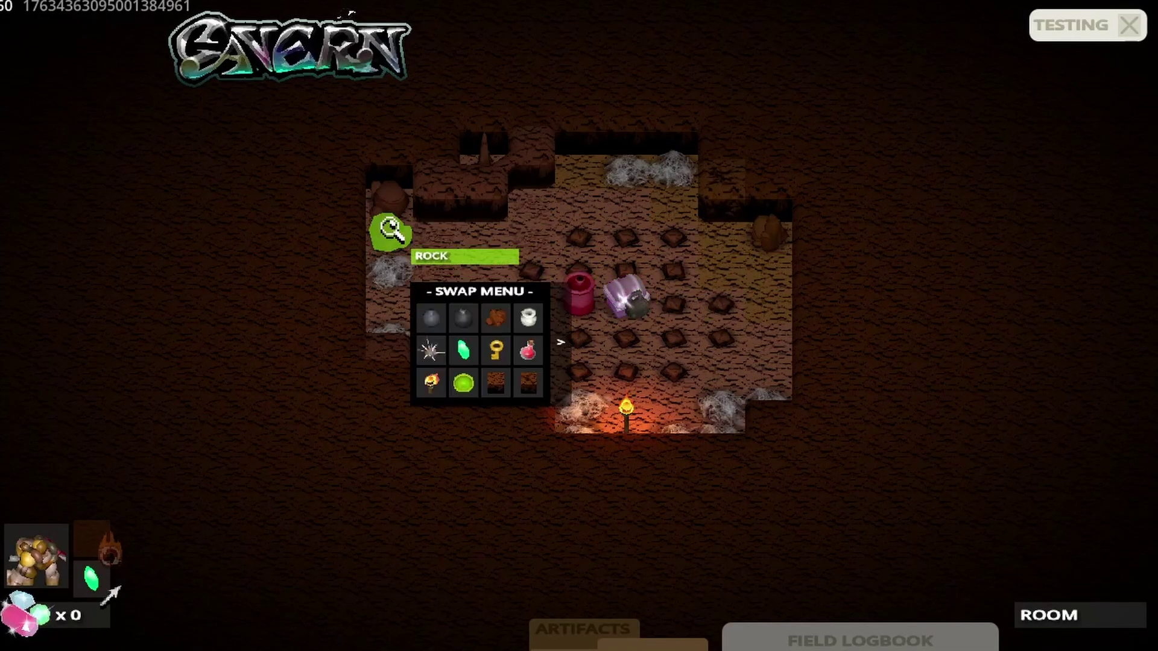
pyautogui.click(529, 360)
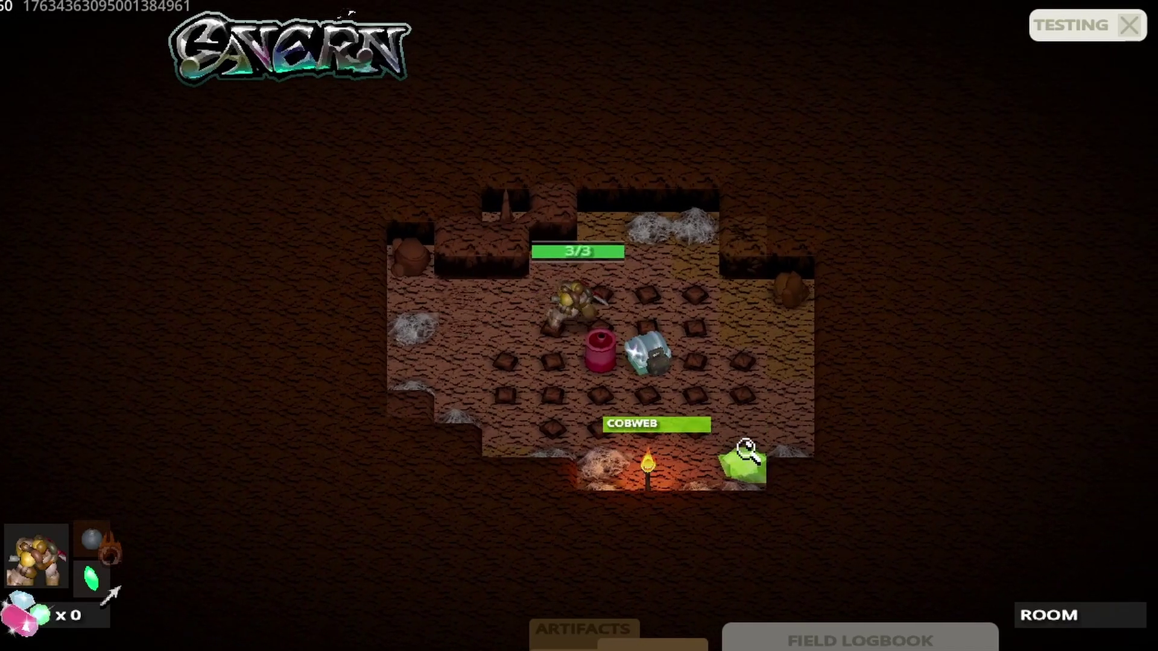
# Walk the character around the artifact chest and pressure plates, up to the alcove beside the cobwebs and back down.
pyautogui.press('d')
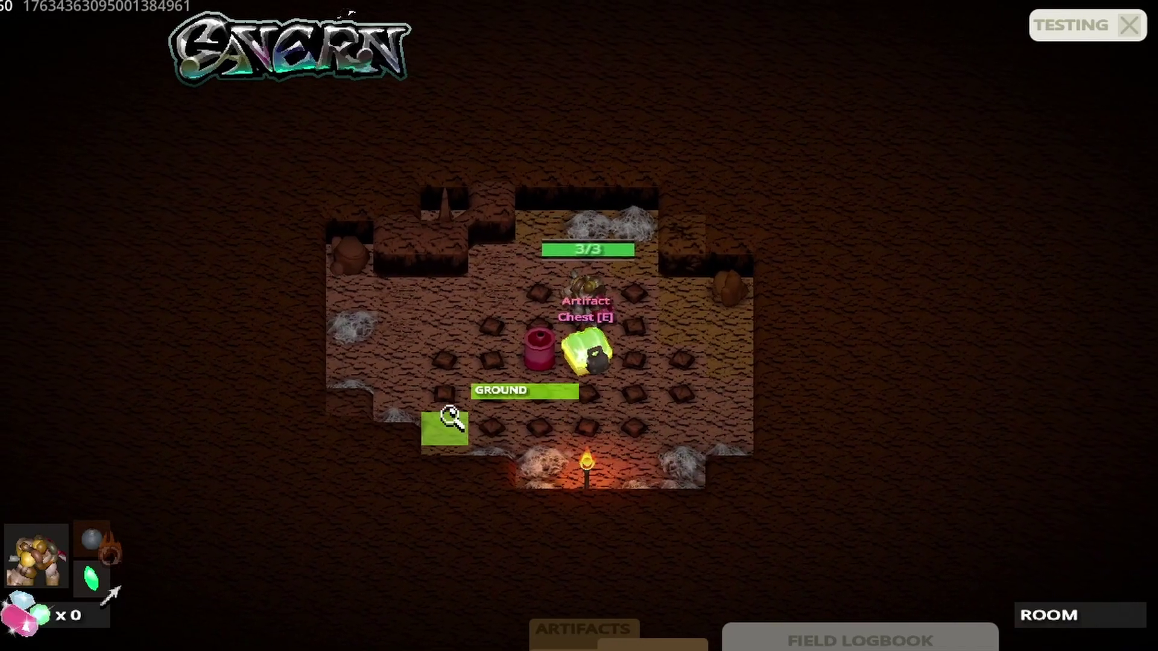
pyautogui.press('w')
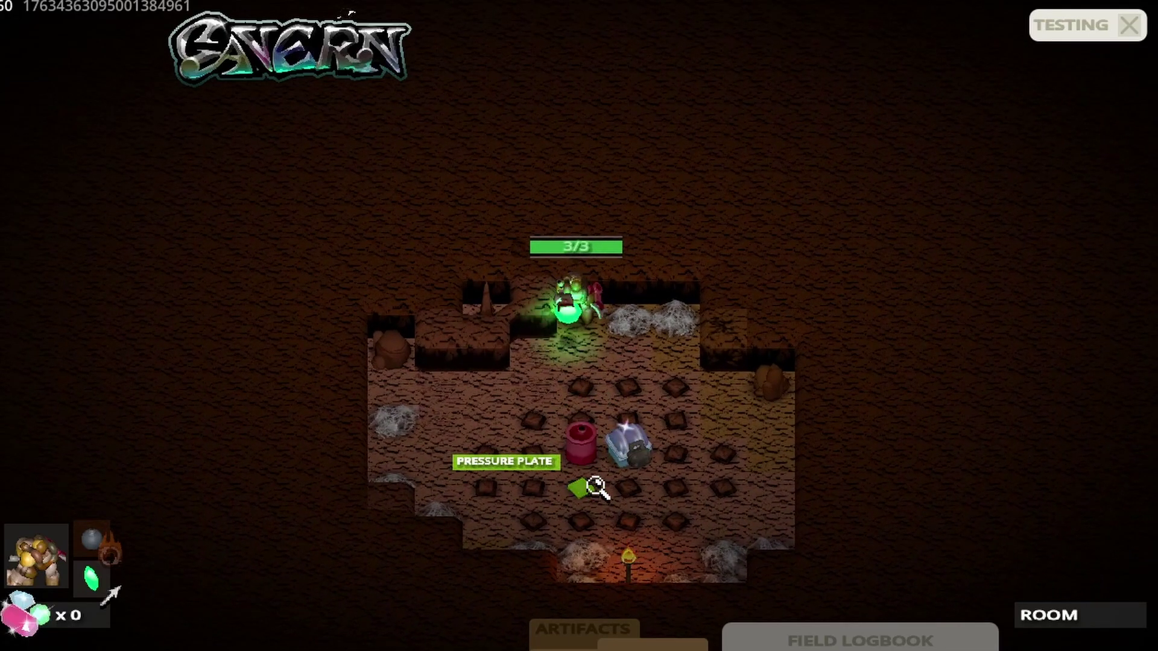
pyautogui.press('s')
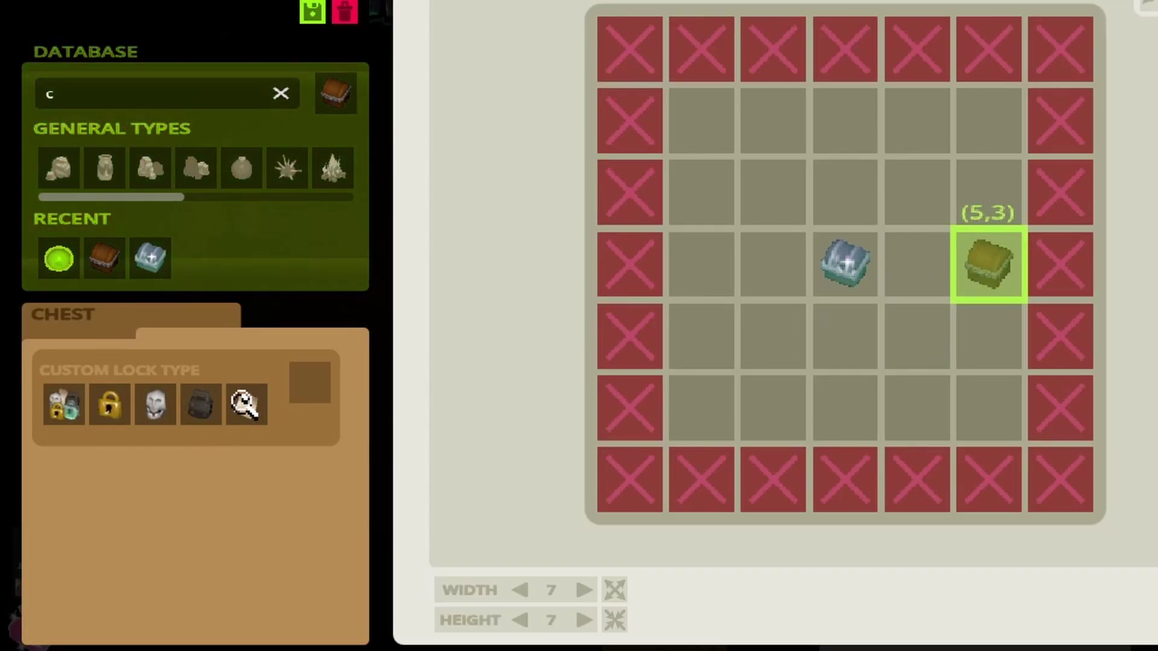
# Set the custom lock type of the chest at (5,3) to the golden padlock.
pyautogui.click(113, 404)
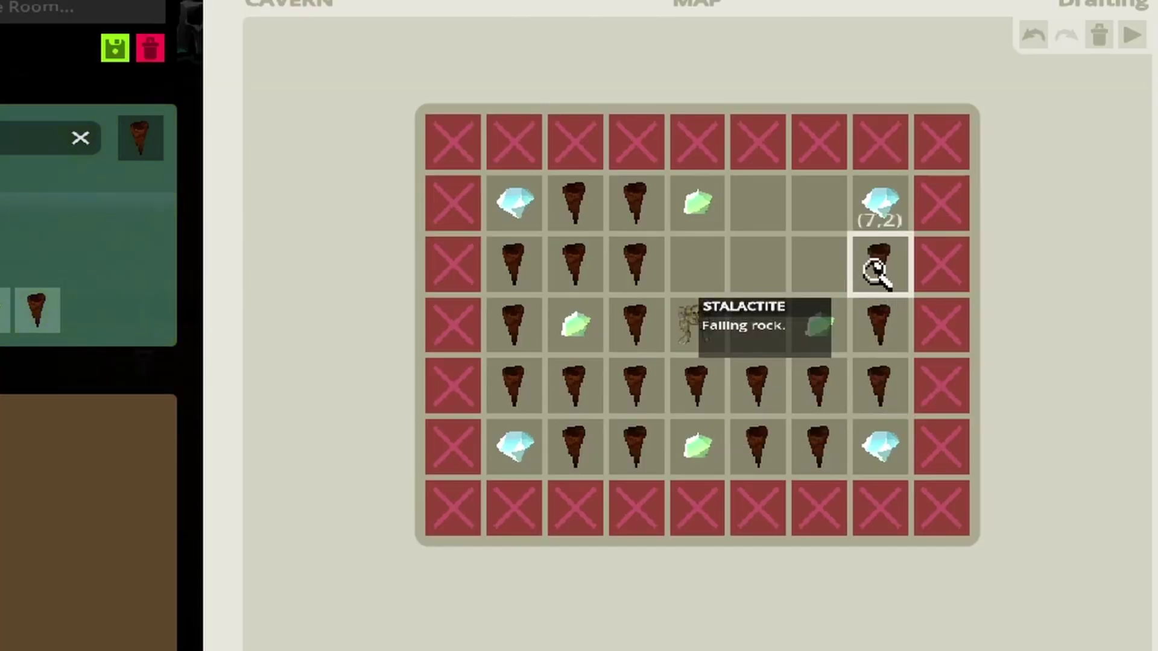
# Fill the remaining empty cells of the gem room with stalactites and start testing it.
pyautogui.moveTo(879, 269)
pyautogui.mouseDown()
pyautogui.moveTo(819, 207)
pyautogui.moveTo(757, 258)
pyautogui.moveTo(732, 473)
pyautogui.mouseUp()
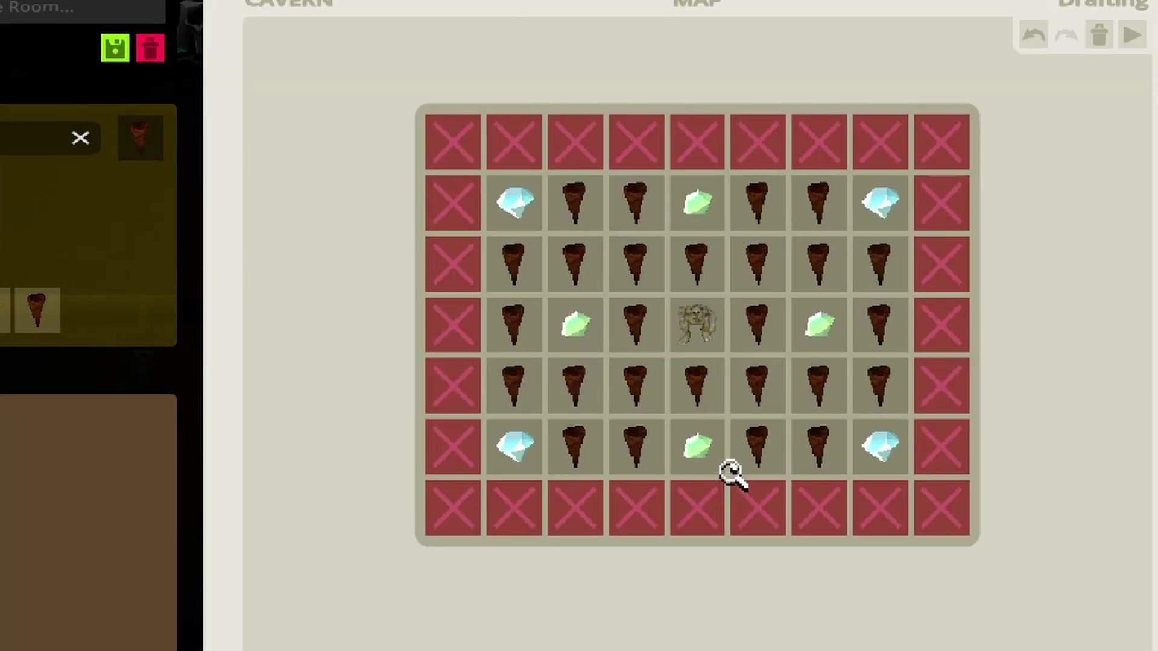
pyautogui.click(1132, 35)
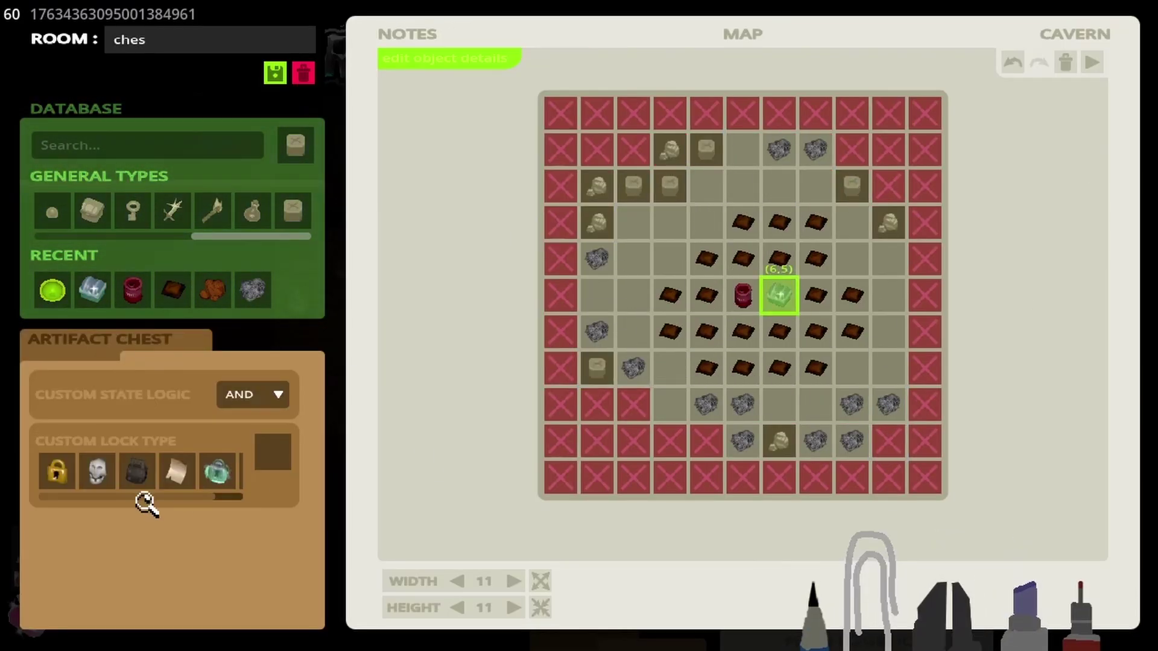
# Wire the pressure plates at (7,7) and (4,6) to the explosives at (5,5) in the "ches" room.
pyautogui.click(743, 295)
pyautogui.click(815, 331)
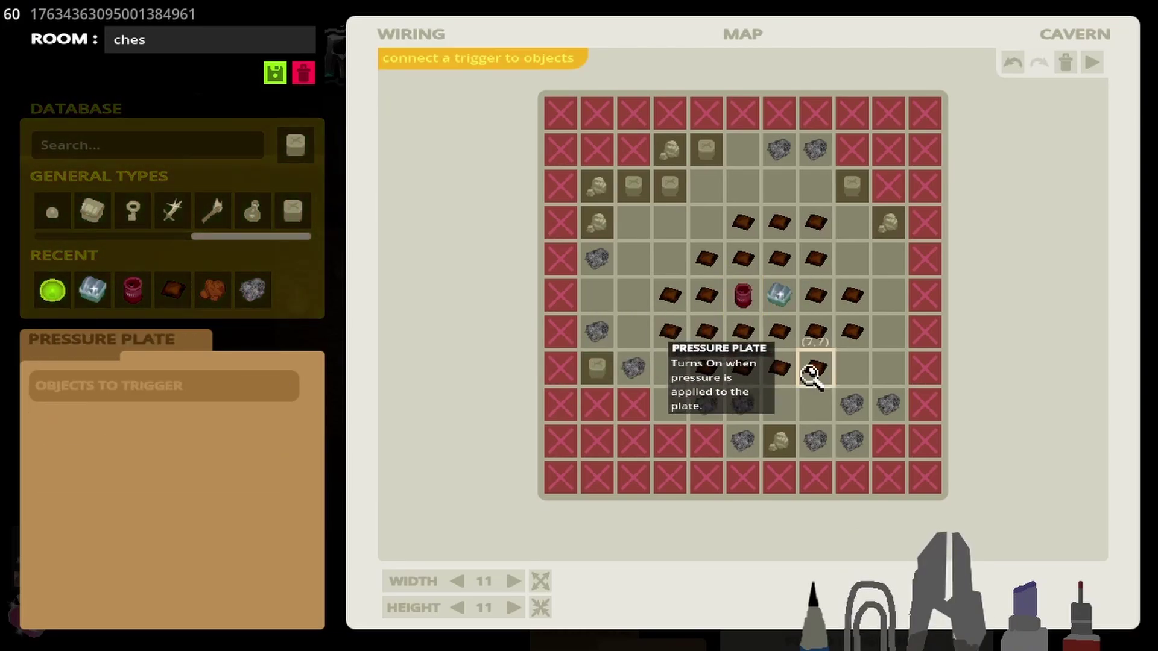
pyautogui.click(742, 295)
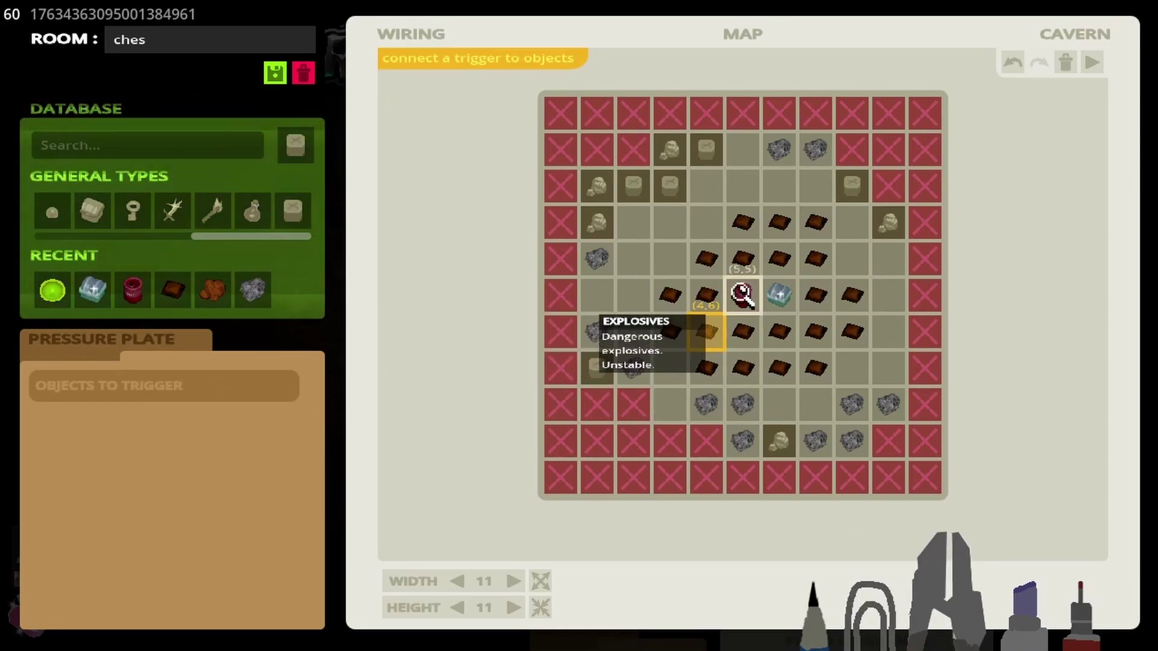
pyautogui.click(744, 296)
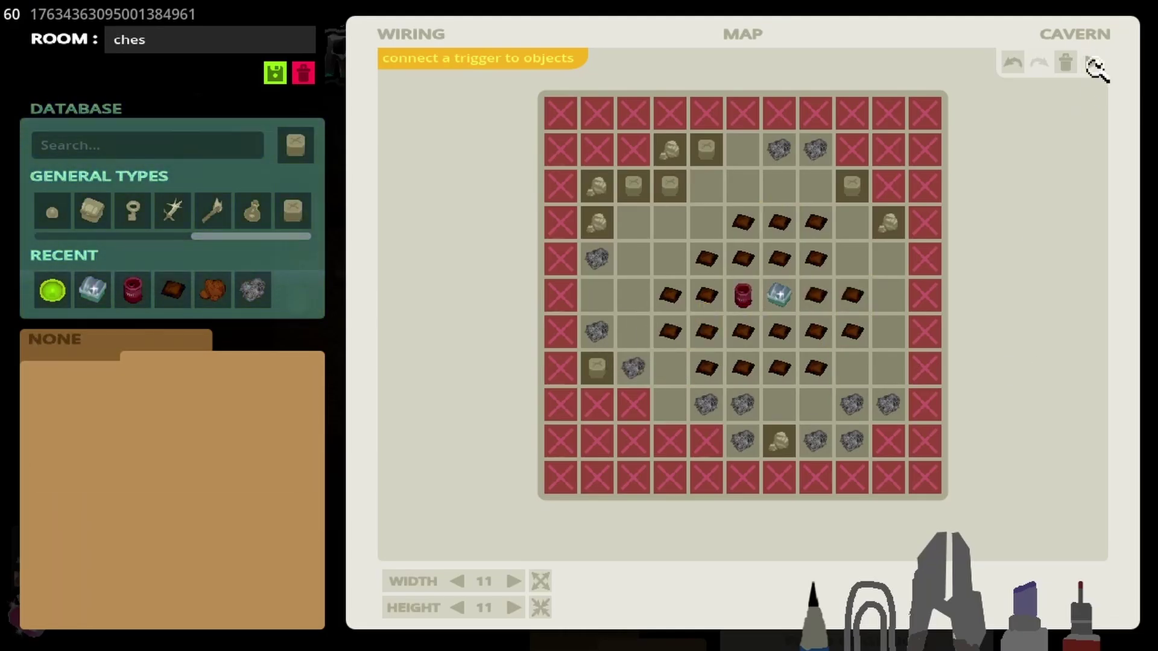